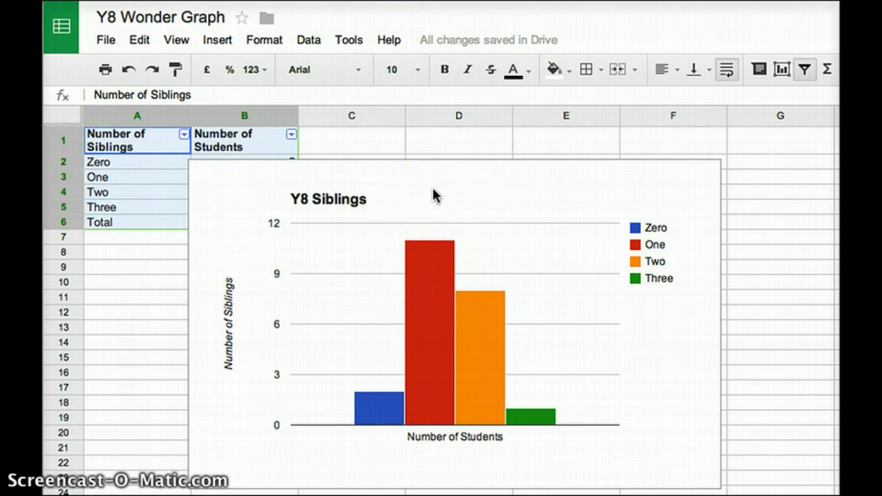
- Republish the 8E Siblings sheet to the web and confirm the republishing
click(102, 41)
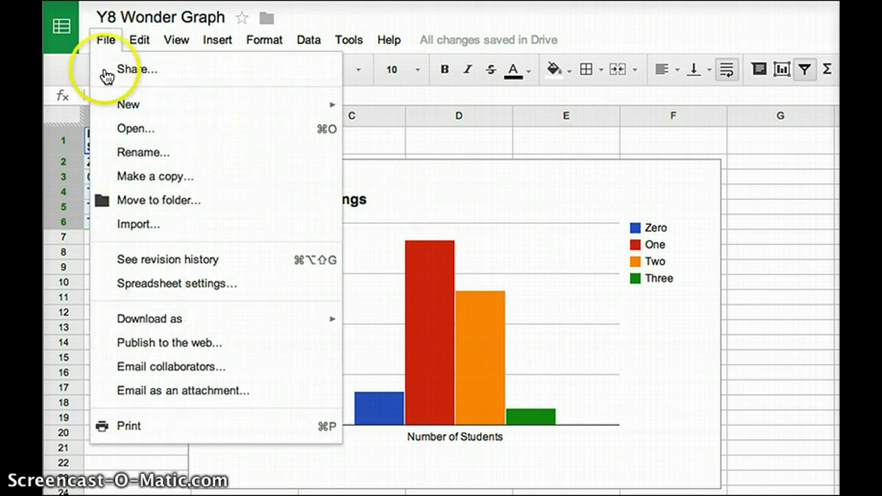
click(123, 344)
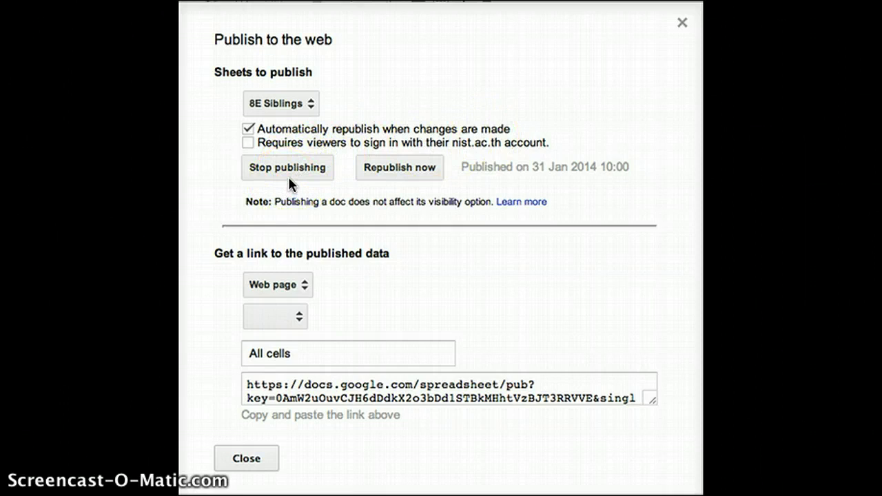
click(385, 167)
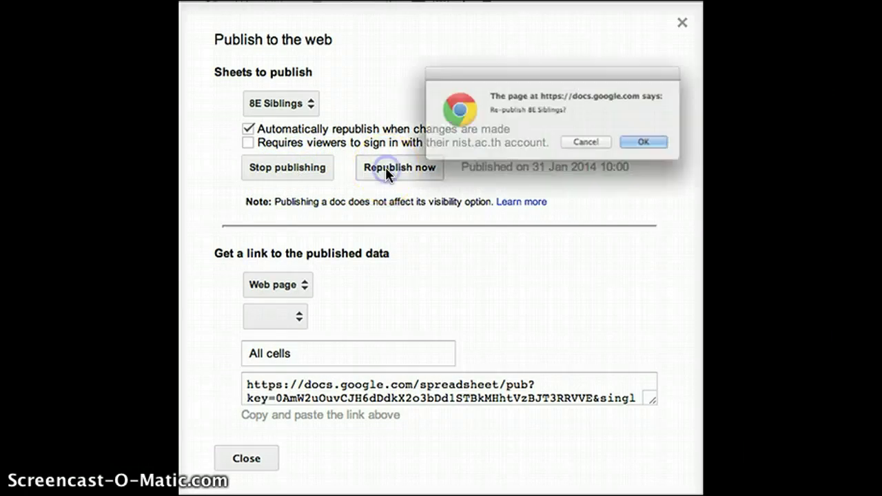
click(678, 157)
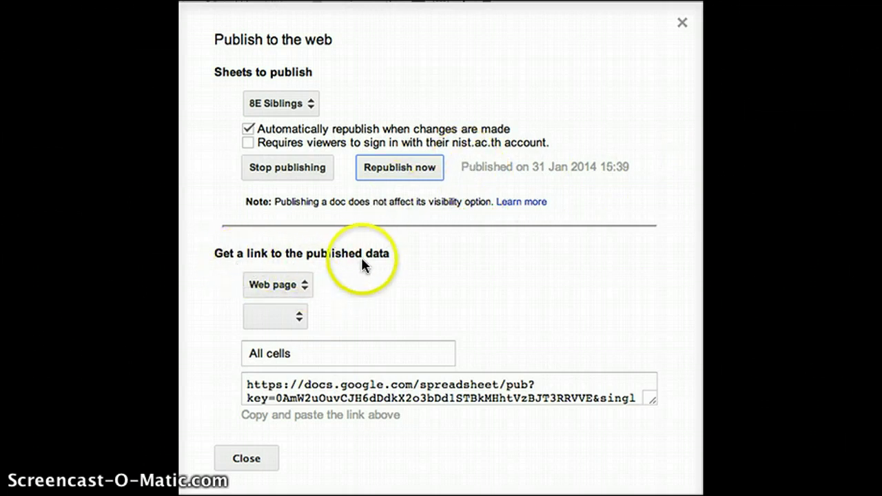
- Set the published link format to HTML to embed in a page and copy the whole iframe code
click(308, 289)
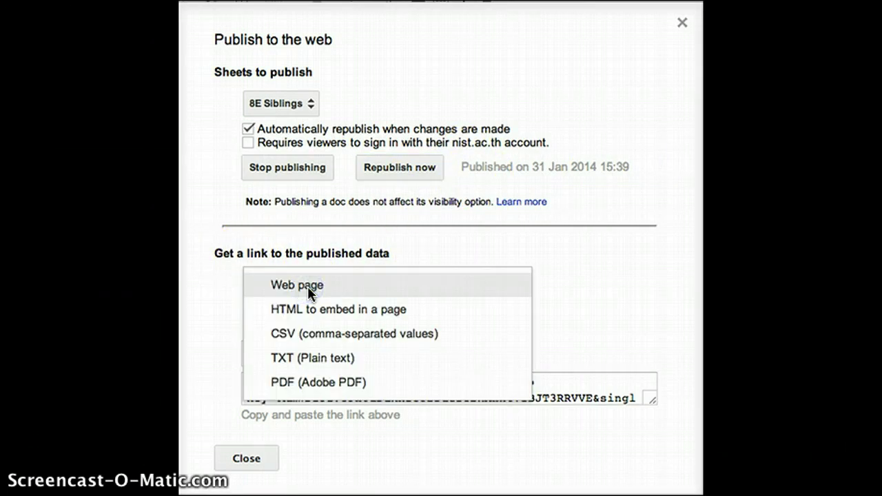
click(310, 314)
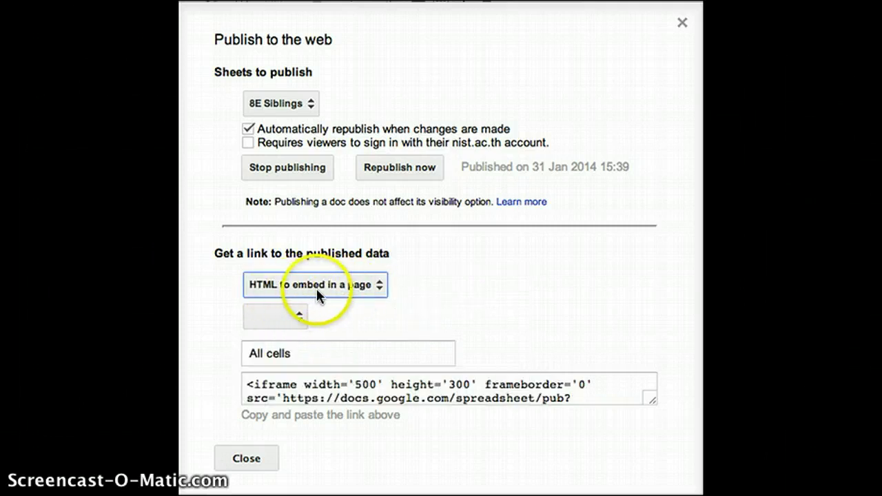
click(268, 384)
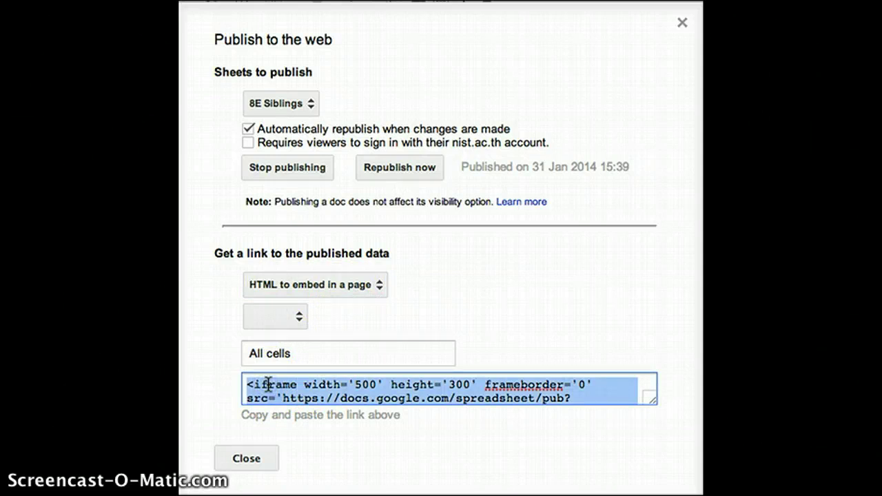
right_click(268, 390)
click(283, 455)
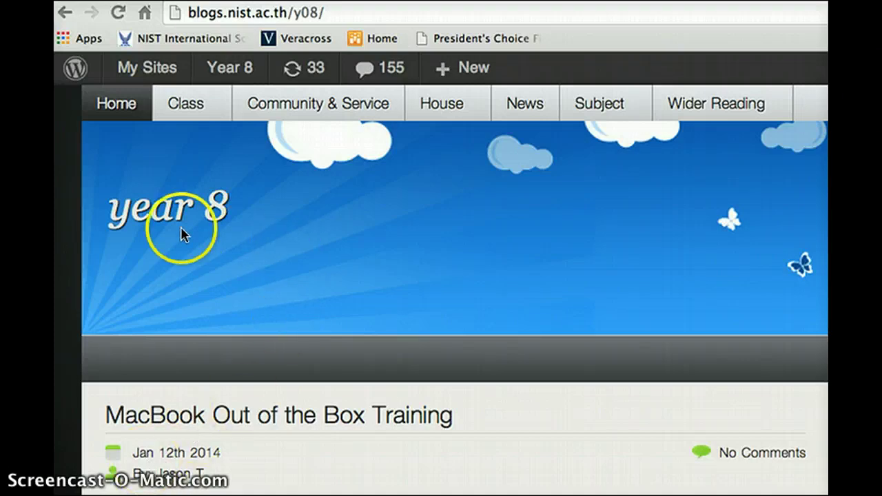
- On the Year 8 WordPress blog, start a new post titled "Year 8 Graphing"
click(485, 73)
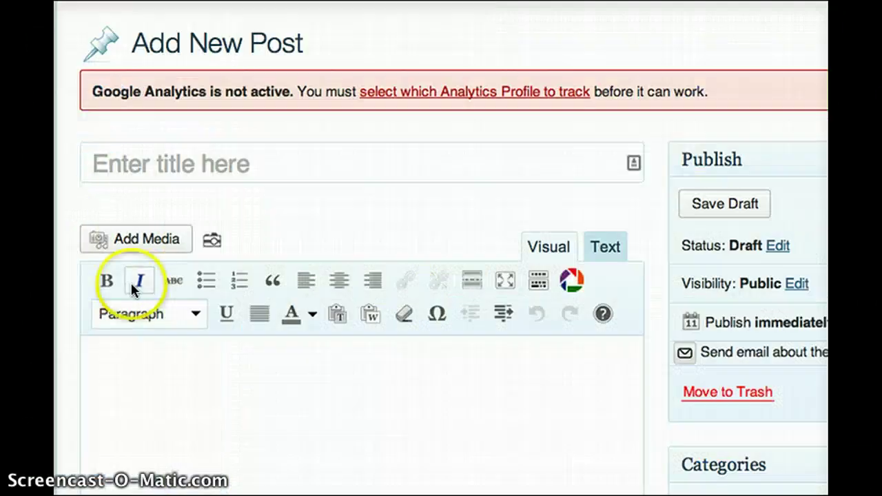
click(117, 169)
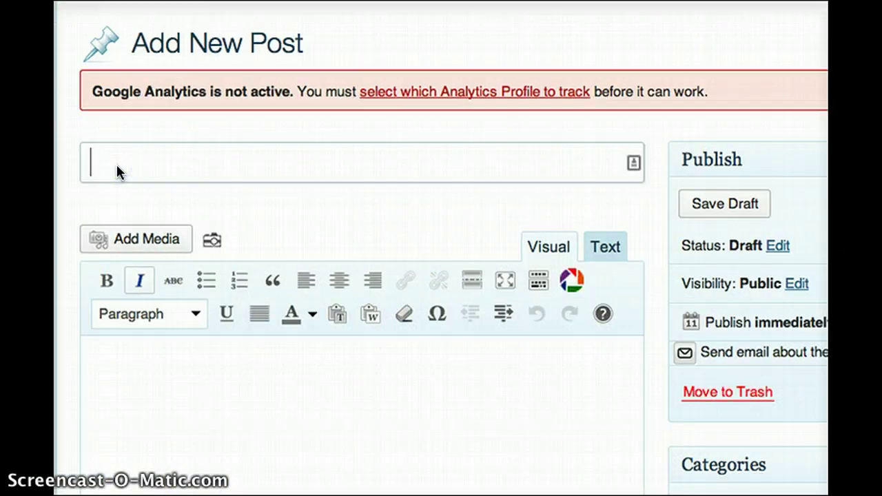
text(Year 8 Graphing)
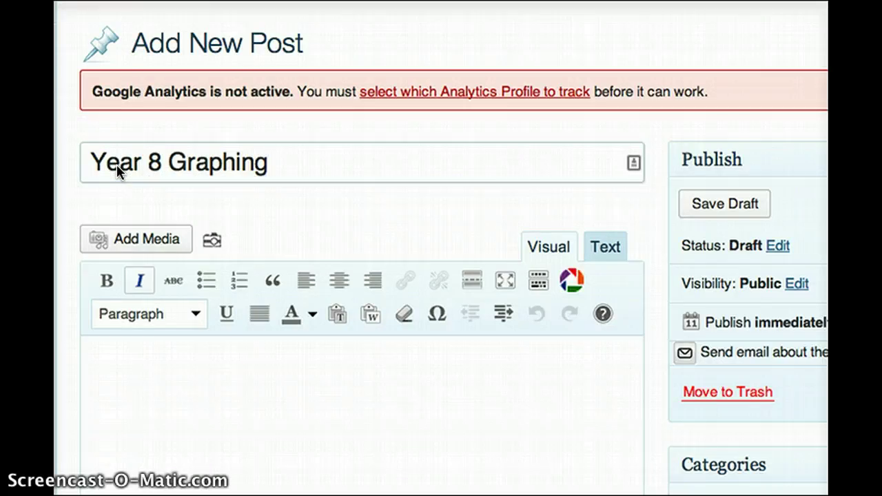
- Paste the copied iframe code into the post body as HTML text, return to the visual view, and save the draft
click(286, 401)
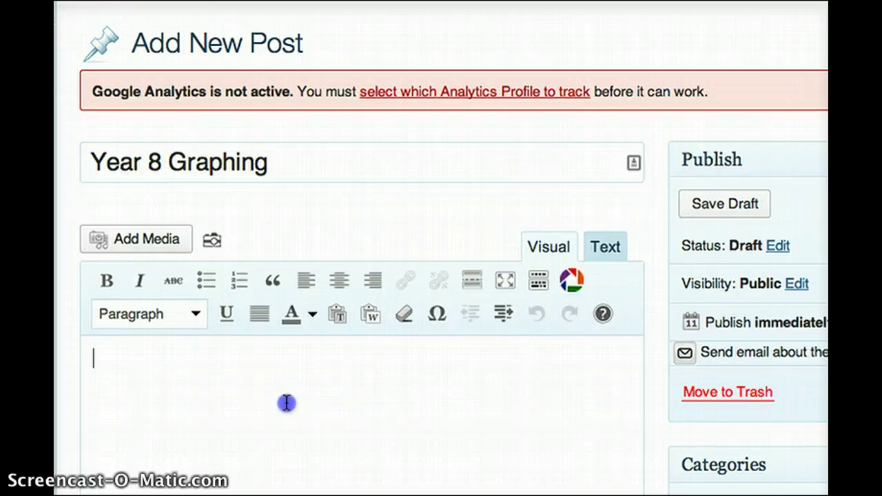
click(609, 257)
click(440, 368)
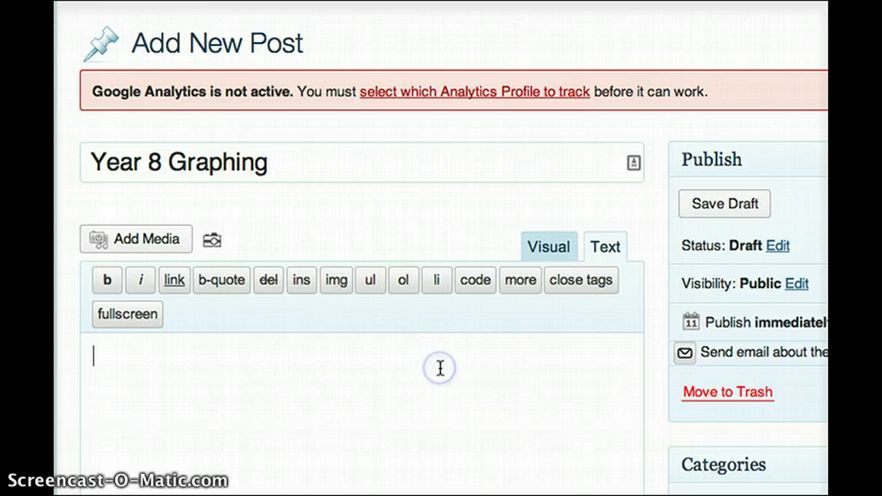
key(ctrl+v)
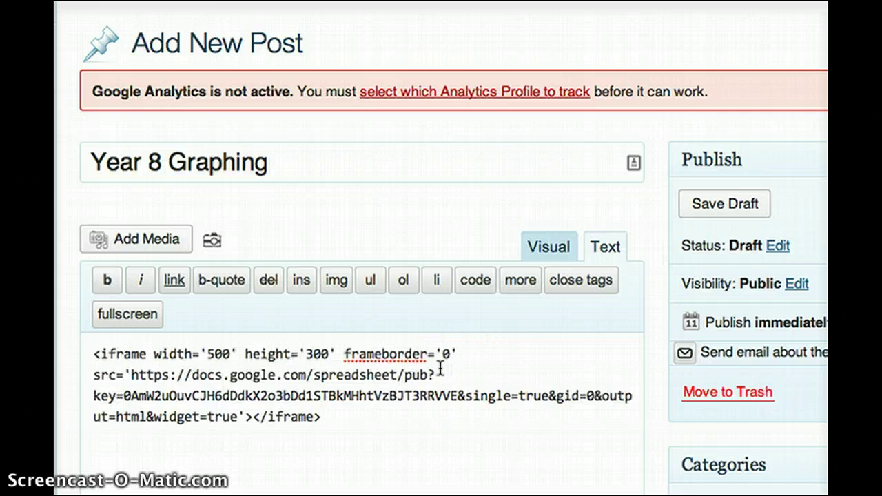
click(551, 245)
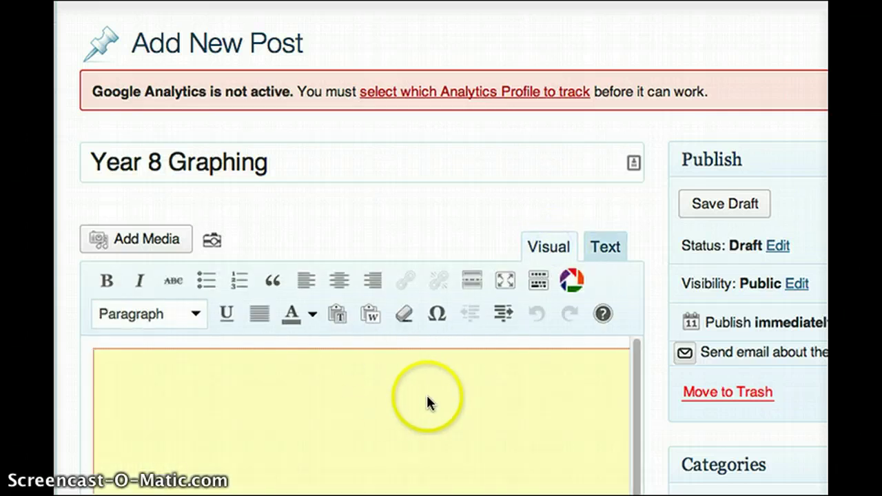
click(713, 212)
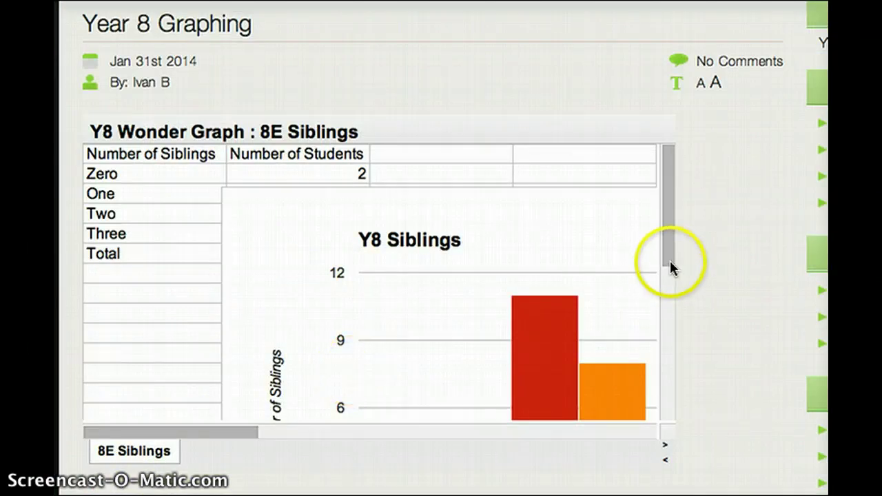
- Examine how the embedded 8E Siblings table and chart fit inside the frame in the Year 8 Graphing post
click(670, 304)
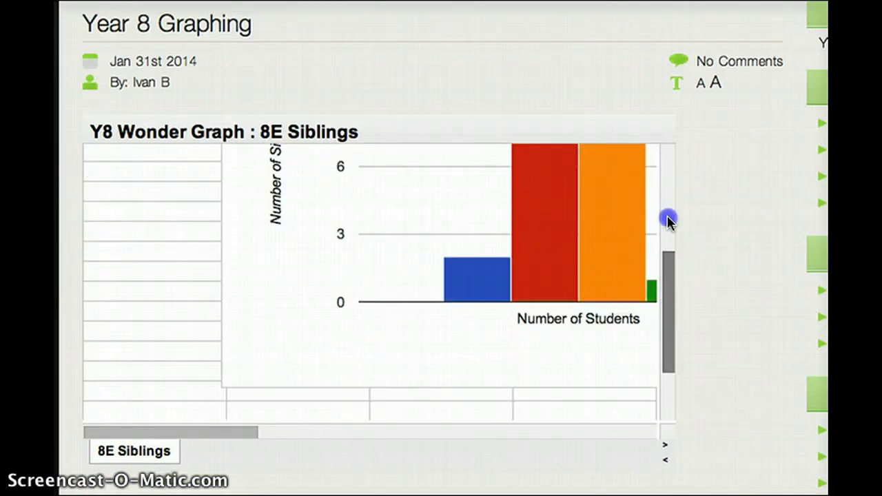
click(284, 434)
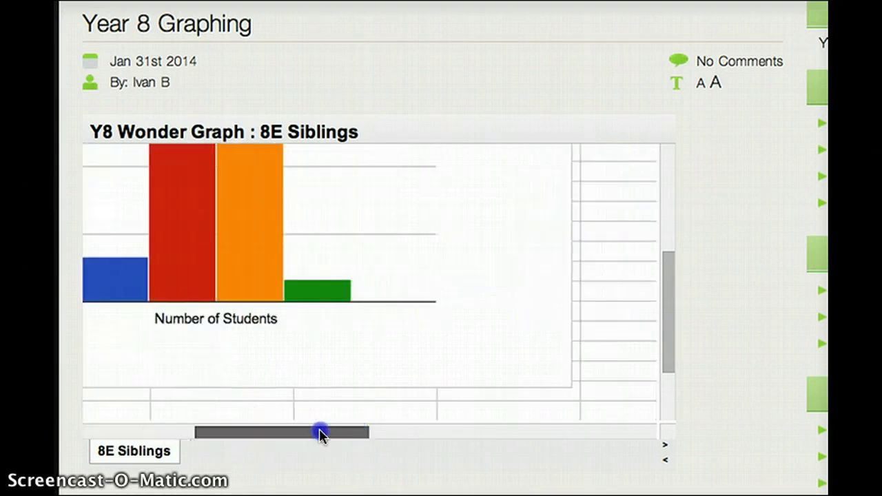
mouse_move(321, 434)
mouse_down()
mouse_move(309, 431)
mouse_move(327, 431)
mouse_up()
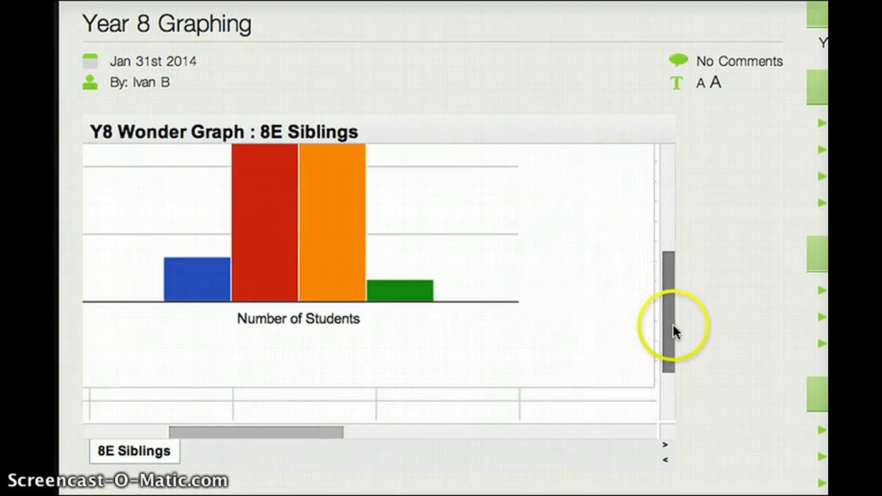
drag(672, 324, 669, 220)
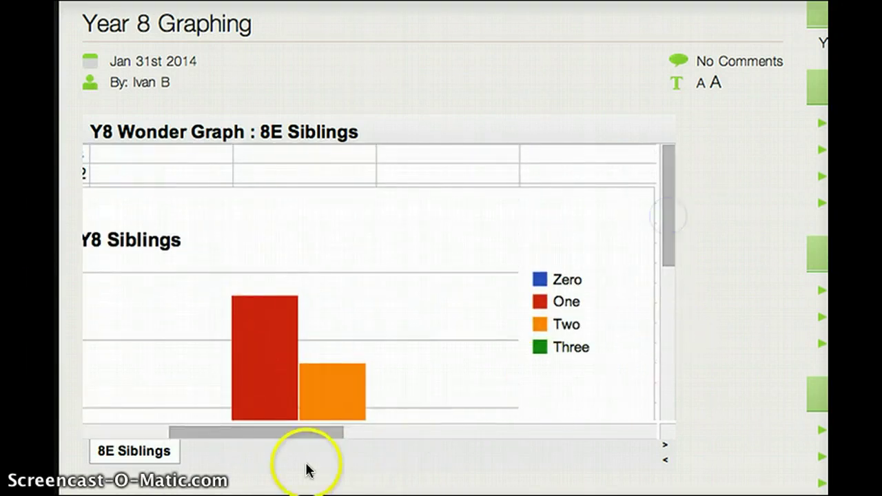
drag(310, 437, 193, 441)
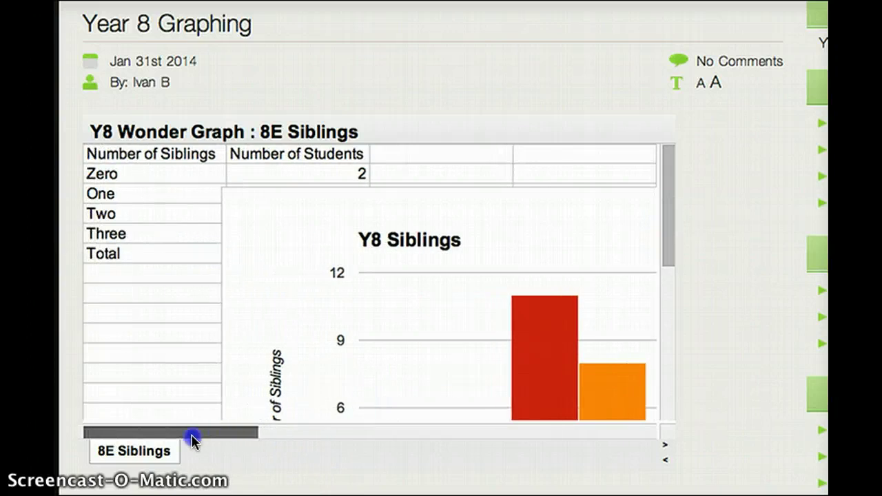
- Back in the Y8 Wonder Graph spreadsheet, move the Y8 Siblings chart below the data table, clear of the Number of Students column
click(156, 391)
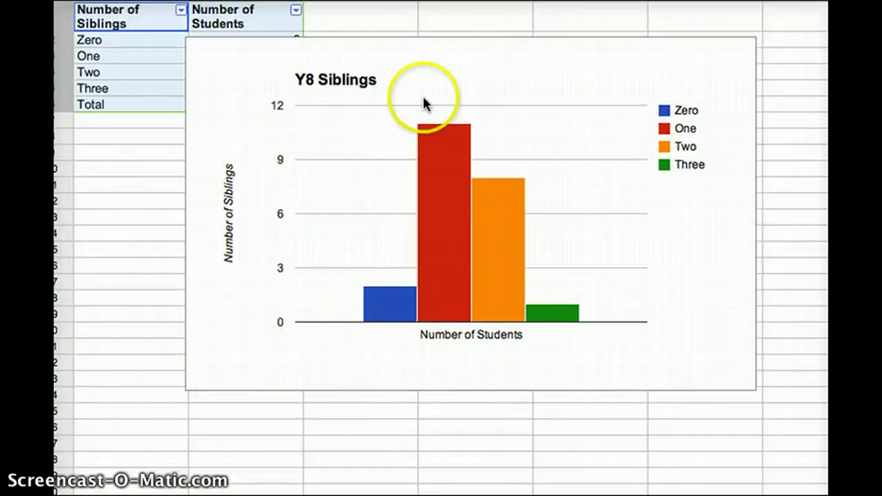
click(447, 68)
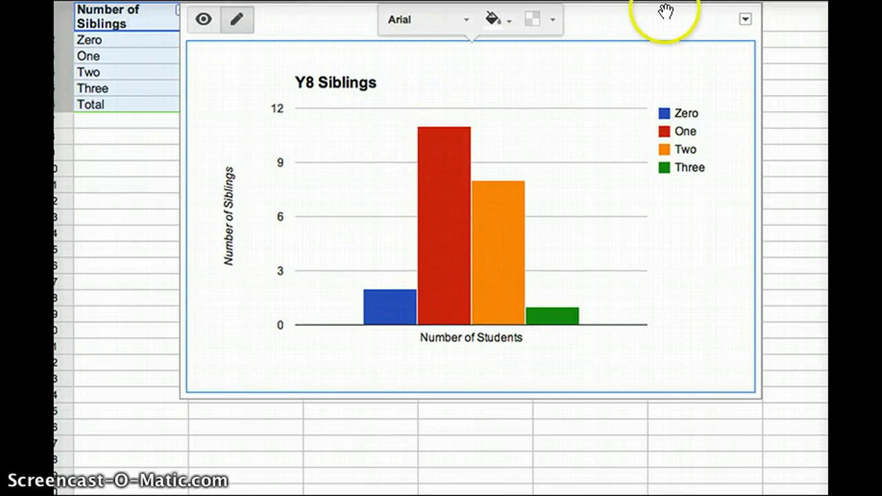
mouse_move(666, 16)
mouse_down()
mouse_move(649, 21)
mouse_move(573, 116)
mouse_move(532, 135)
mouse_up()
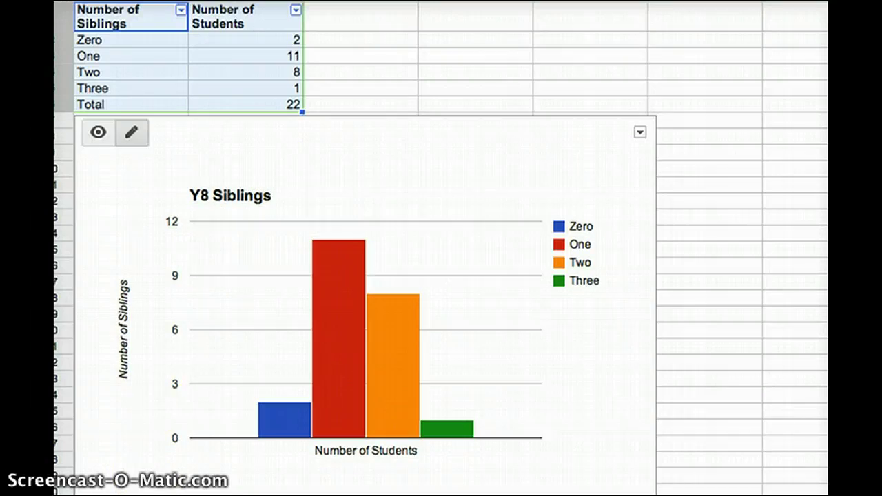
- Republish the 8E Siblings sheet with its rearranged chart and check the embedded version in the blog post
click(94, 1)
click(125, 238)
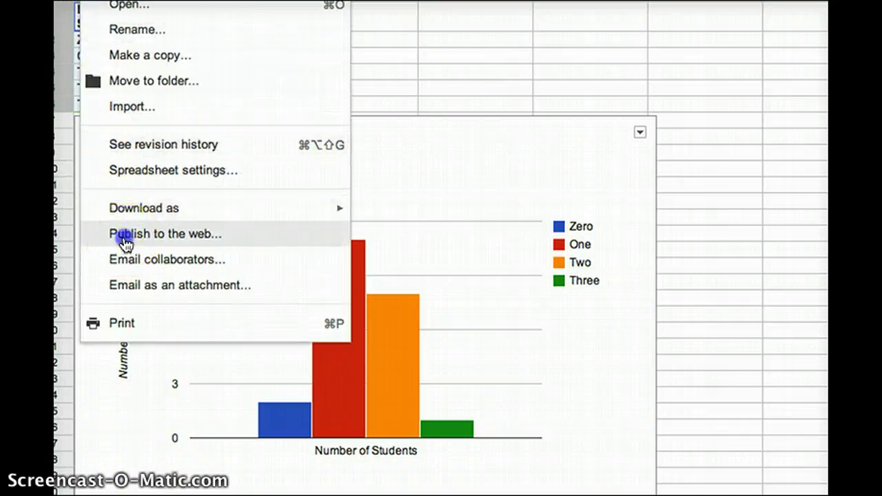
click(629, 118)
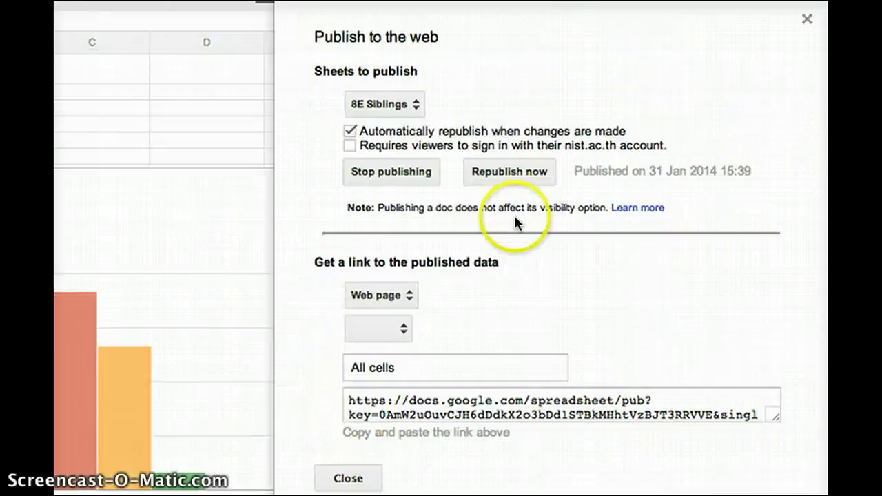
click(775, 124)
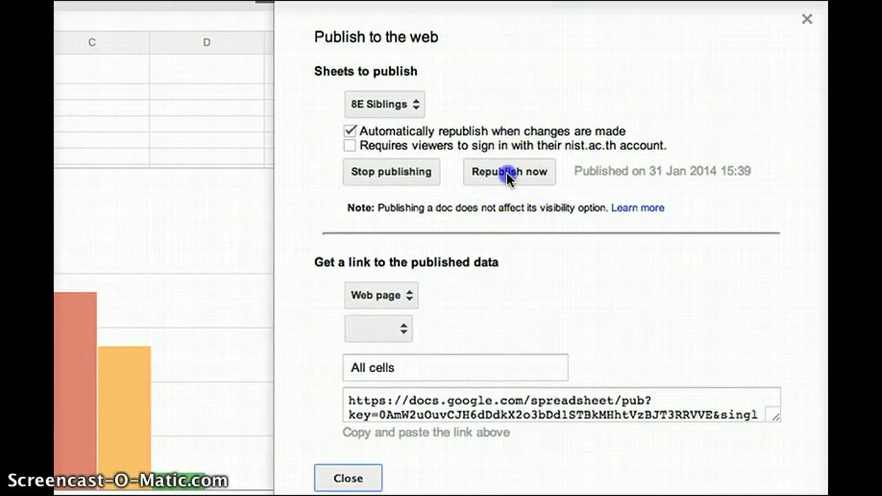
click(791, 160)
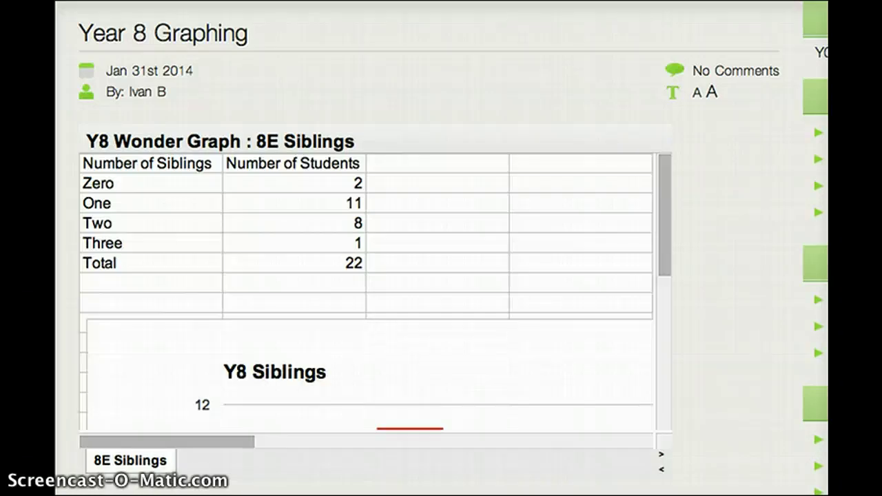
drag(669, 272, 652, 268)
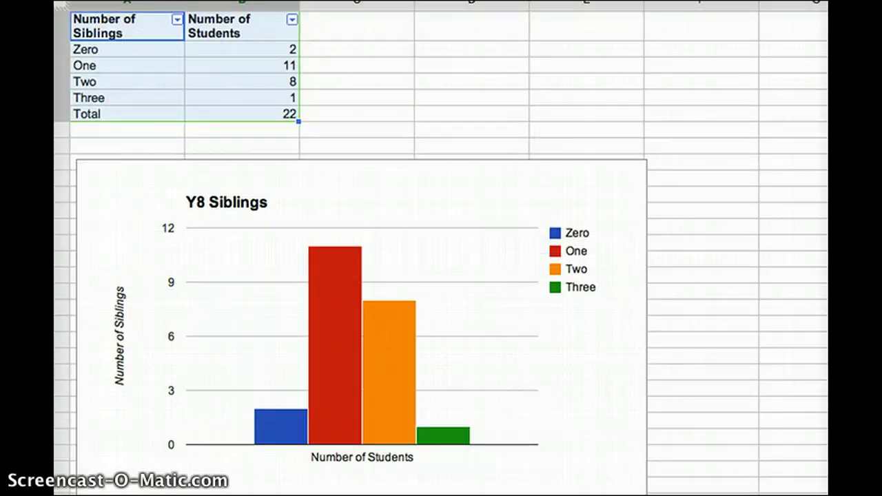
- Open the web publishing settings for the 8E Siblings sheet and choose HTML to embed in a page as the link format
click(91, 0)
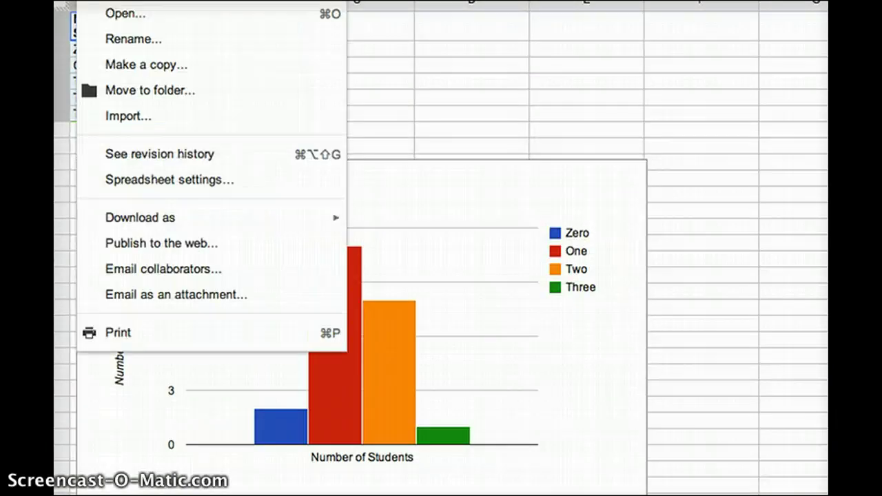
click(132, 243)
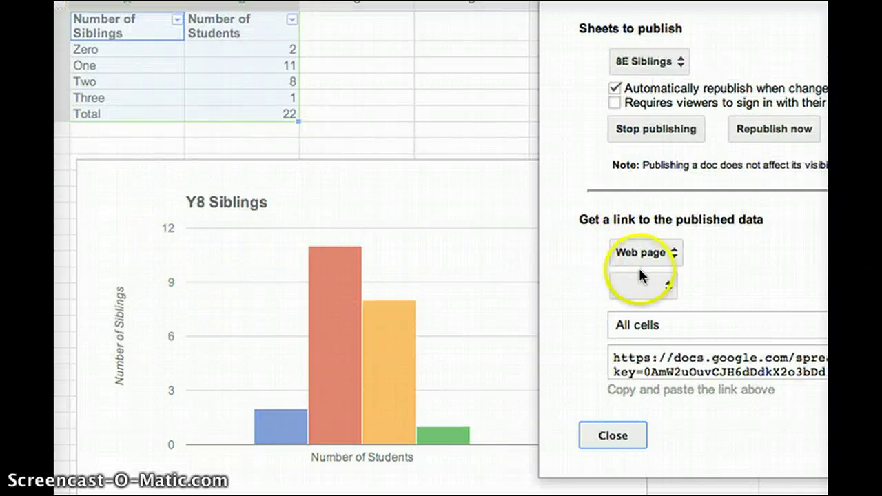
click(671, 252)
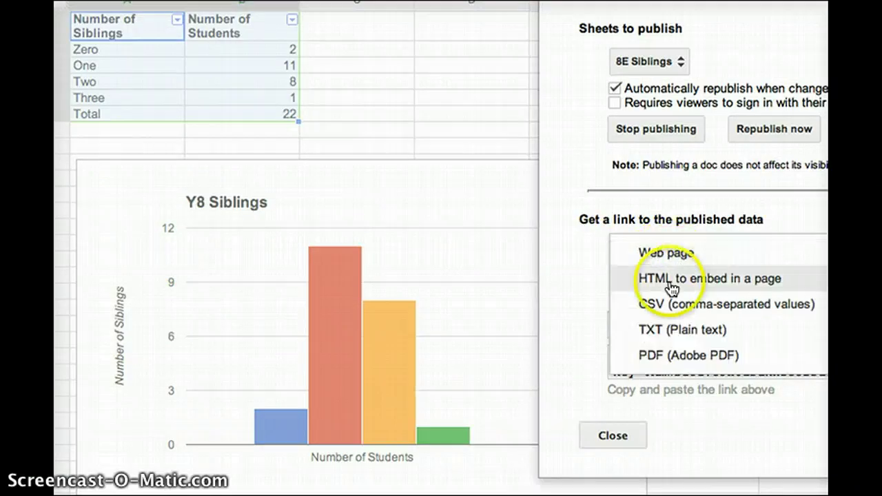
click(671, 283)
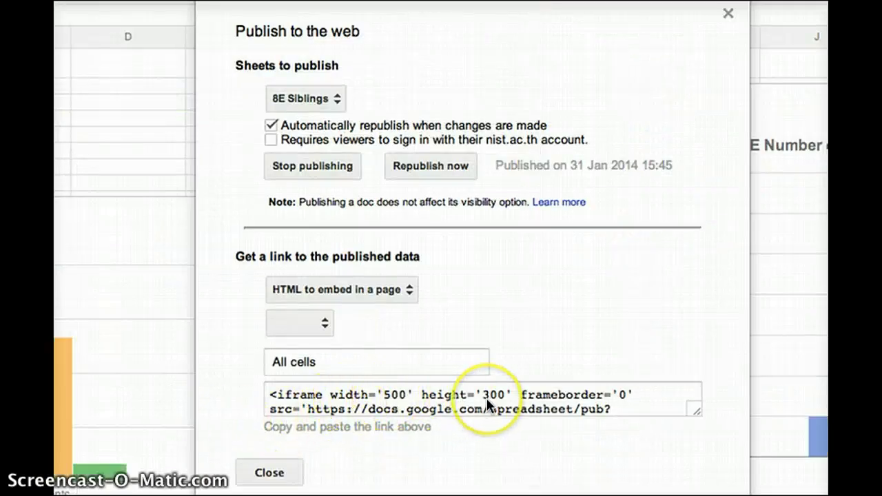
- Set the iframe embed code's width and height to 600 each, and copy the complete code
click(392, 400)
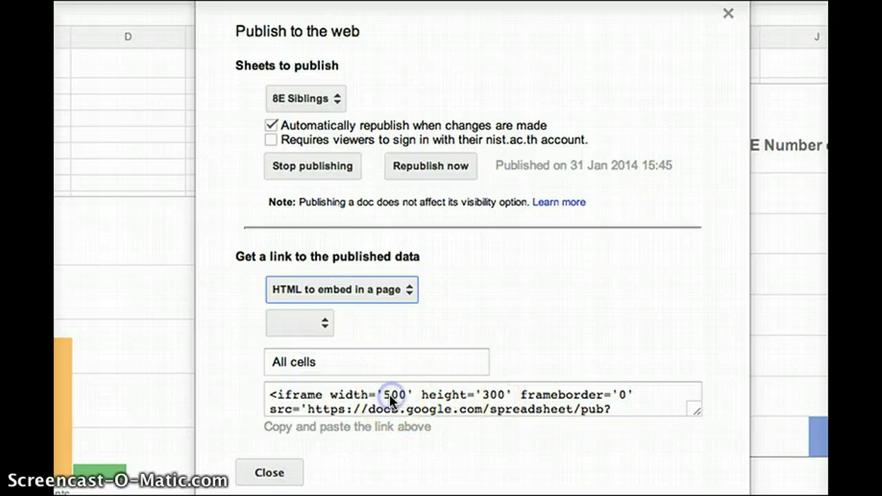
drag(391, 399, 390, 396)
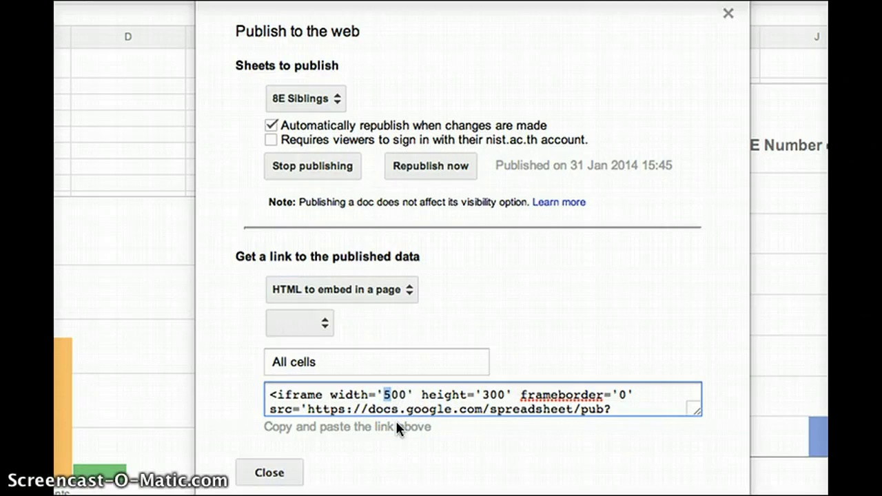
text(600)
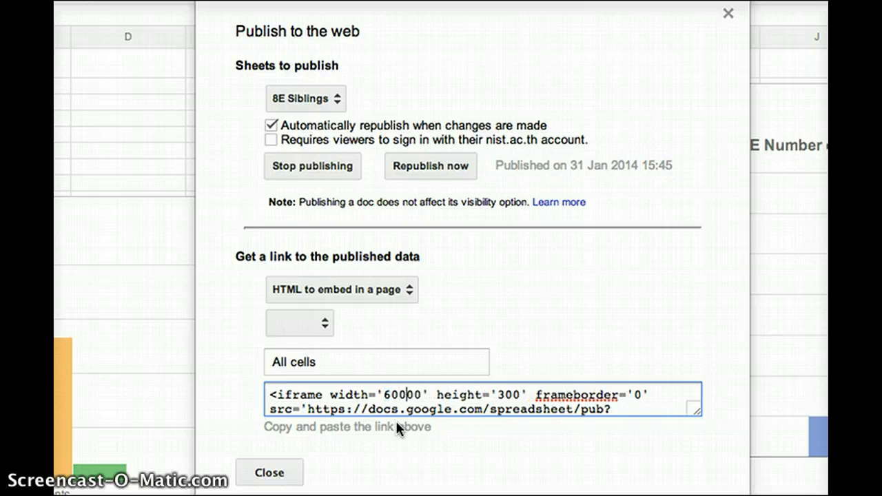
key(BackSpace)
key(BackSpace)
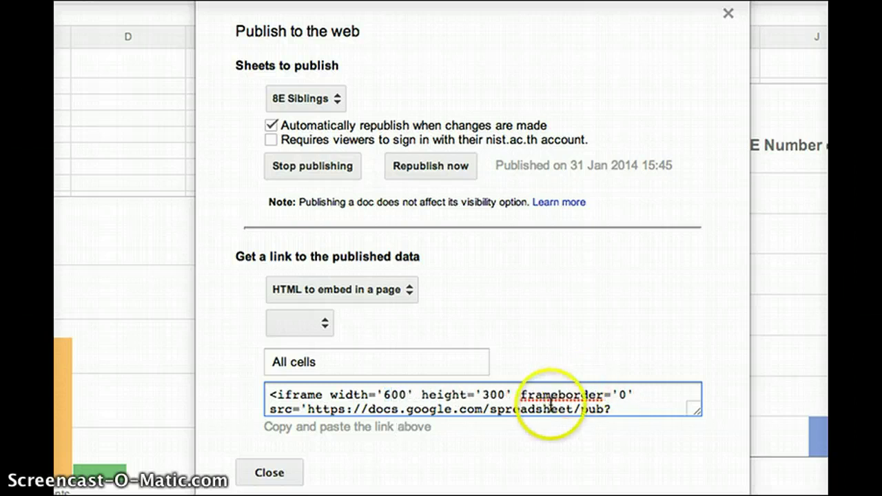
drag(483, 395, 492, 395)
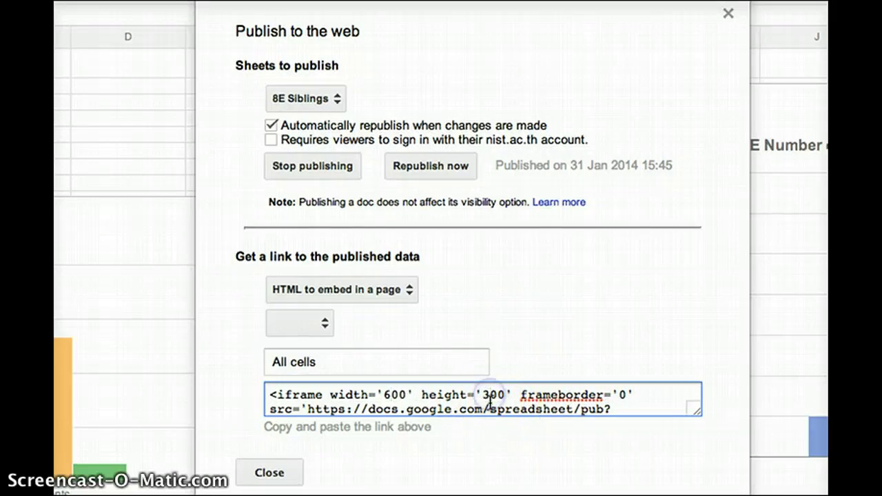
key(BackSpace)
click(341, 398)
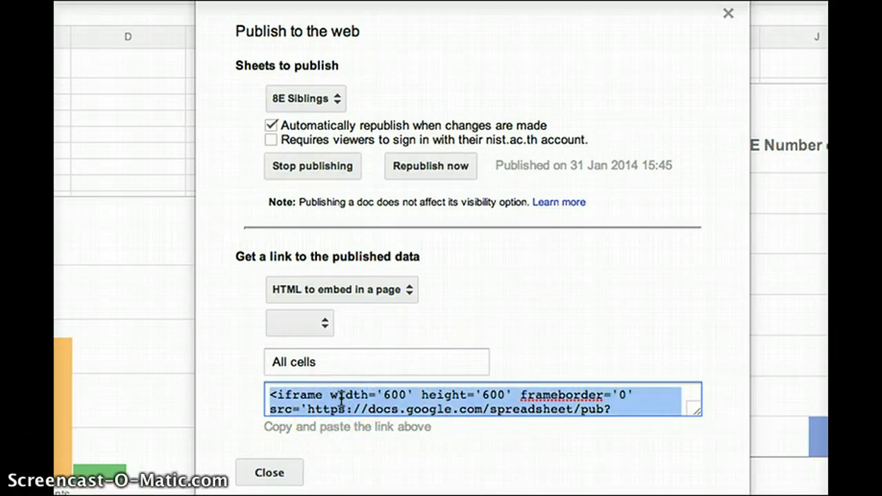
right_click(341, 397)
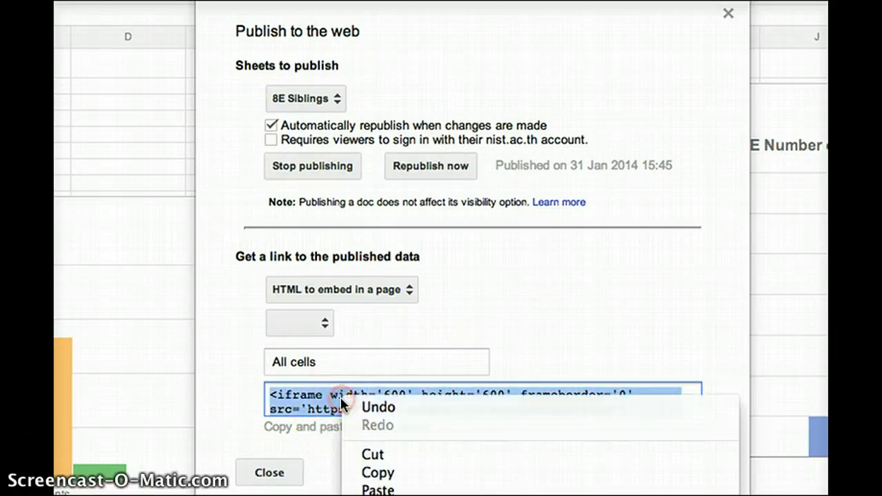
click(362, 471)
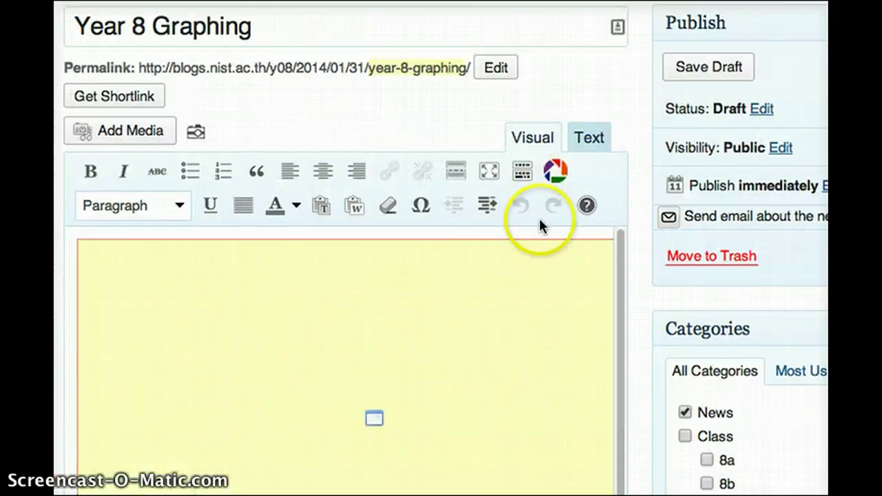
- Replace the old iframe code in the Year 8 Graphing post's HTML text with the copied code and save the draft from the visual view
click(595, 141)
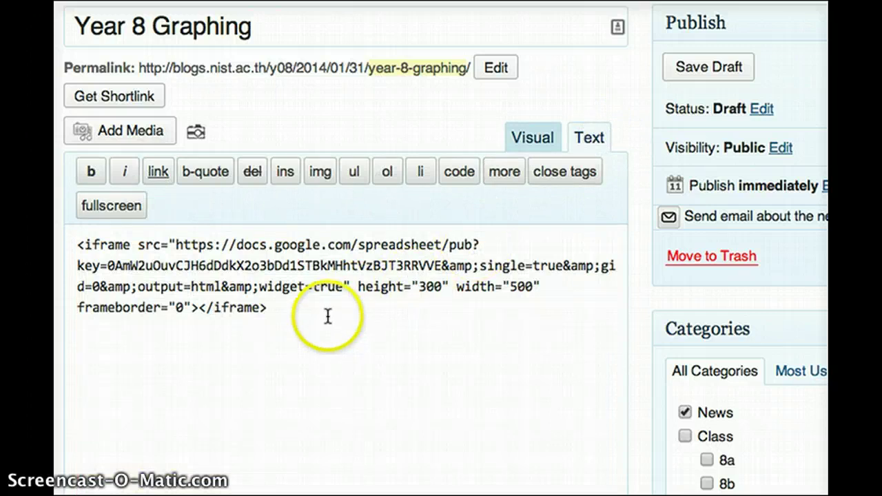
click(271, 298)
drag(270, 298, 63, 239)
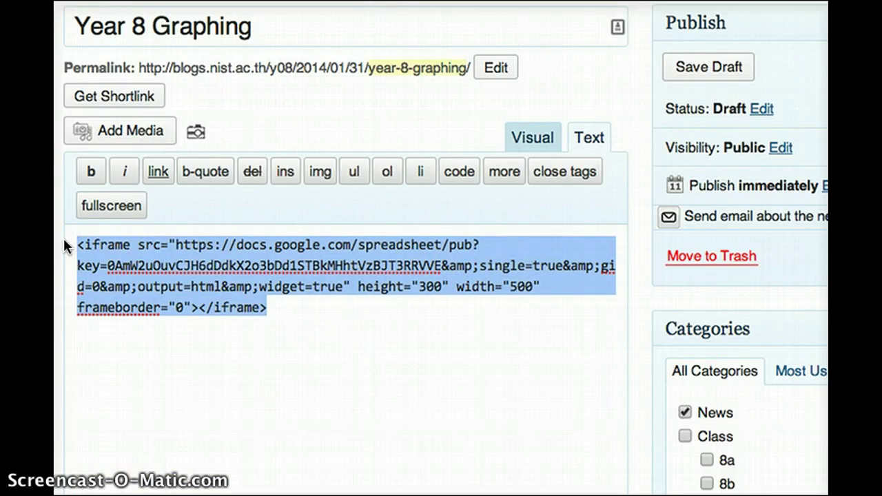
key(ctrl+v)
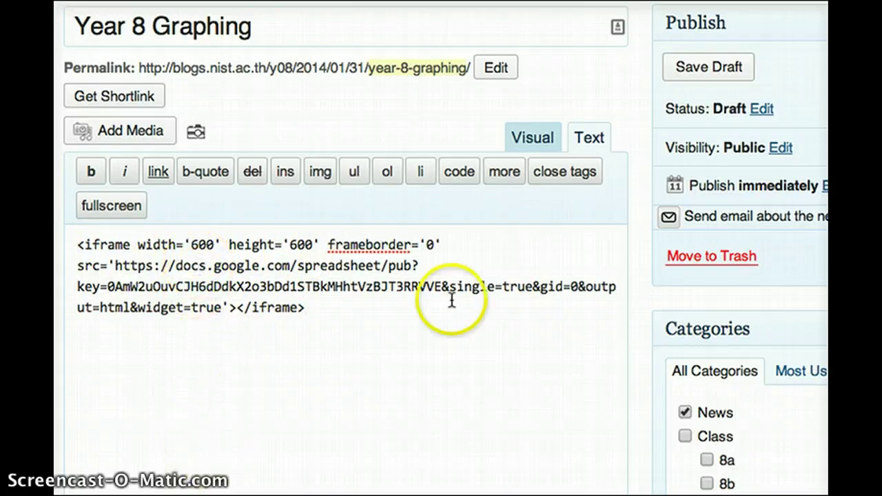
click(545, 138)
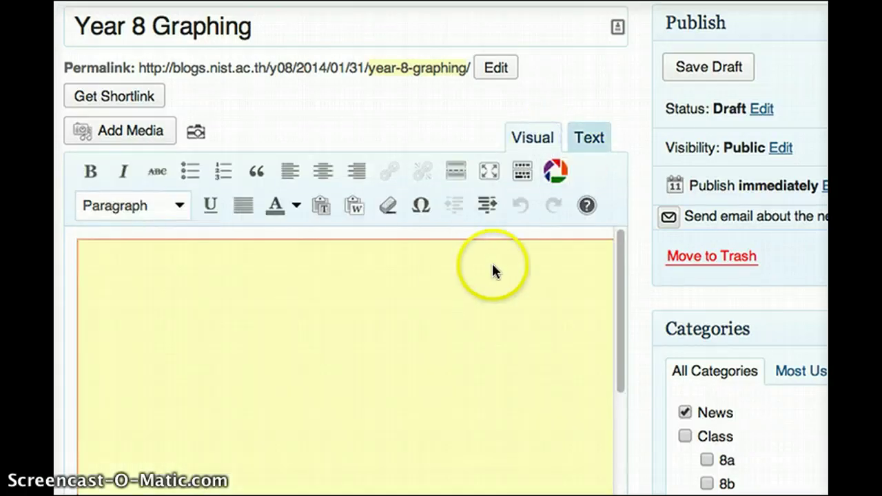
click(737, 72)
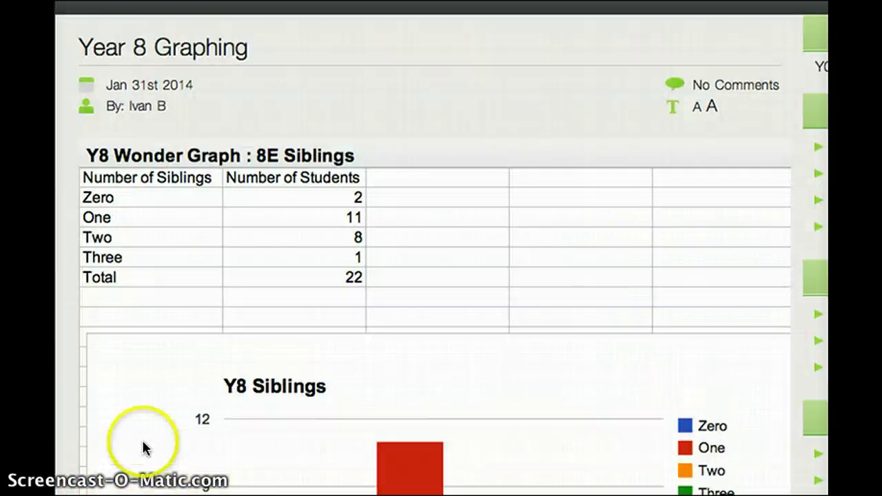
- Examine how the resized 8E Siblings table and Y8 Siblings chart fit in the Year 8 Graphing blog post
scroll(280, 269, down, 3)
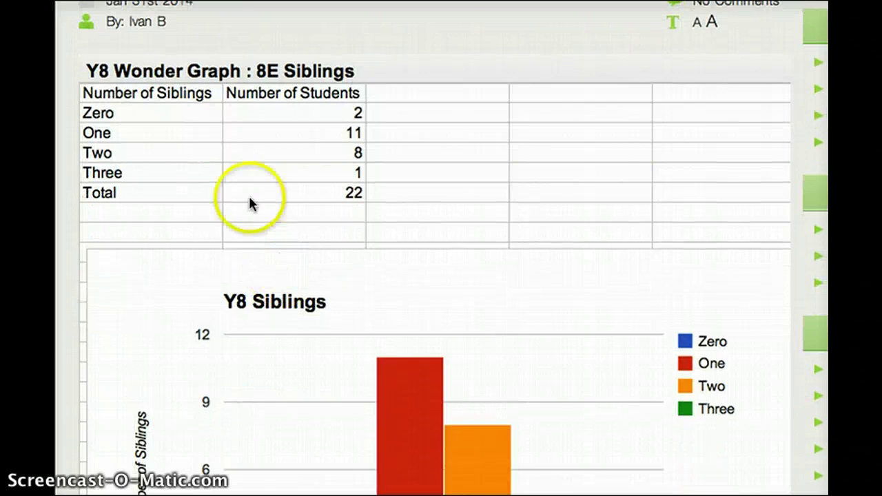
scroll(277, 271, down, 6)
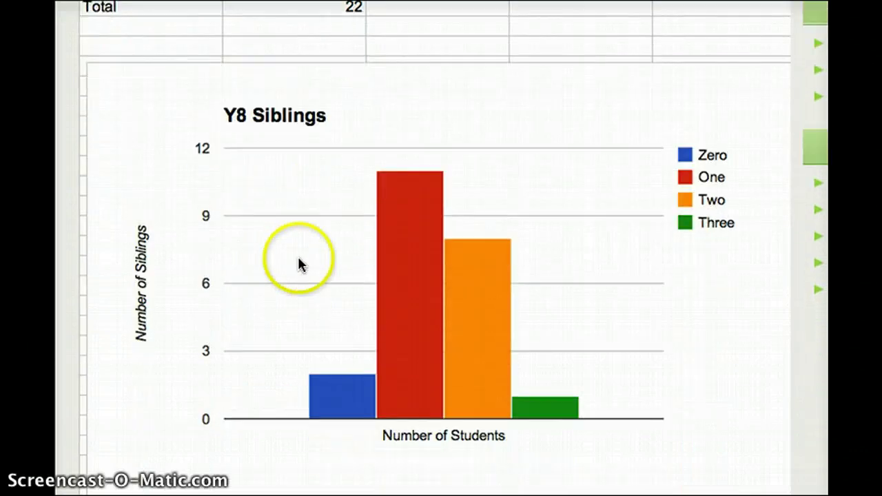
scroll(297, 284, up, 9)
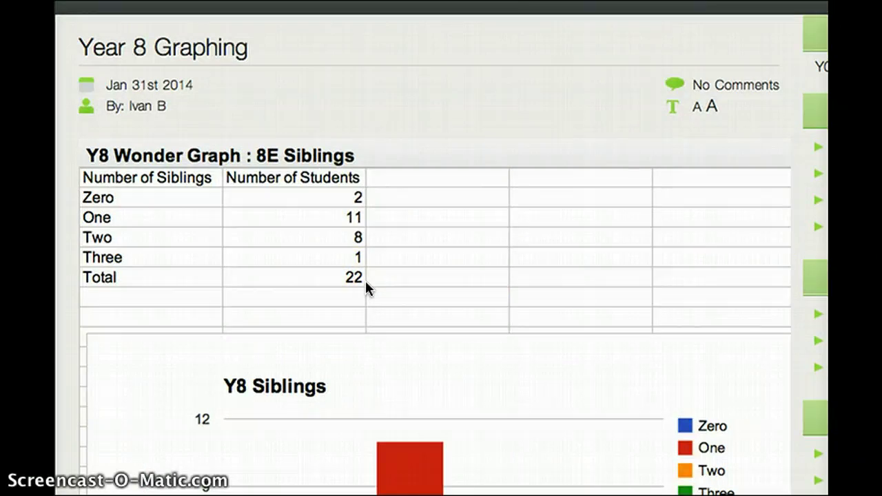
scroll(149, 476, down, 1)
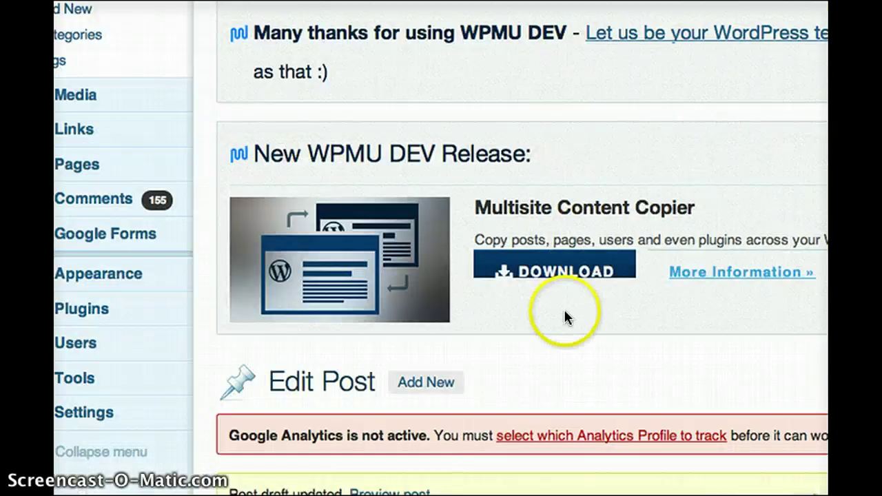
- Back in the post editor, insert empty lines above the embedded frame in the Year 8 Graphing post body
scroll(589, 331, down, 6)
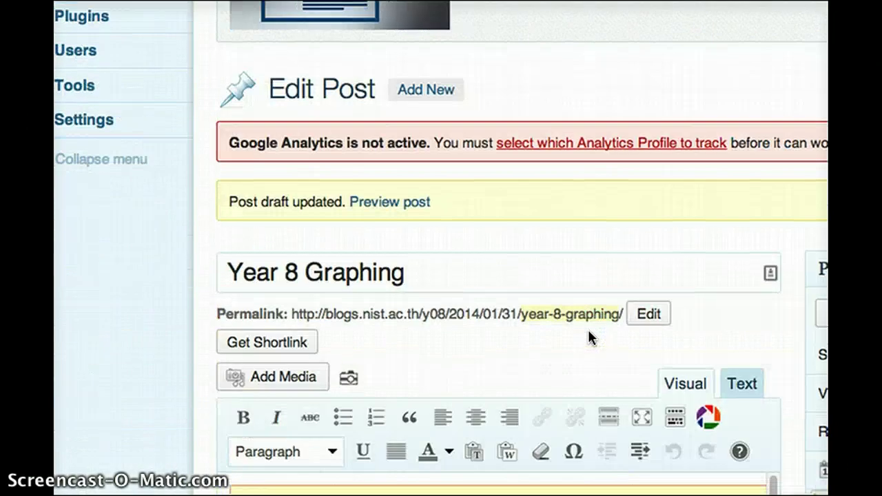
click(680, 242)
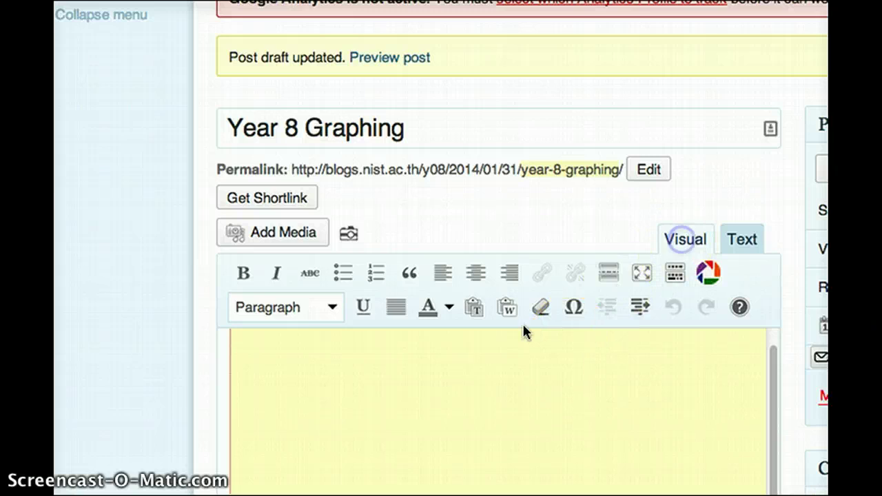
click(230, 339)
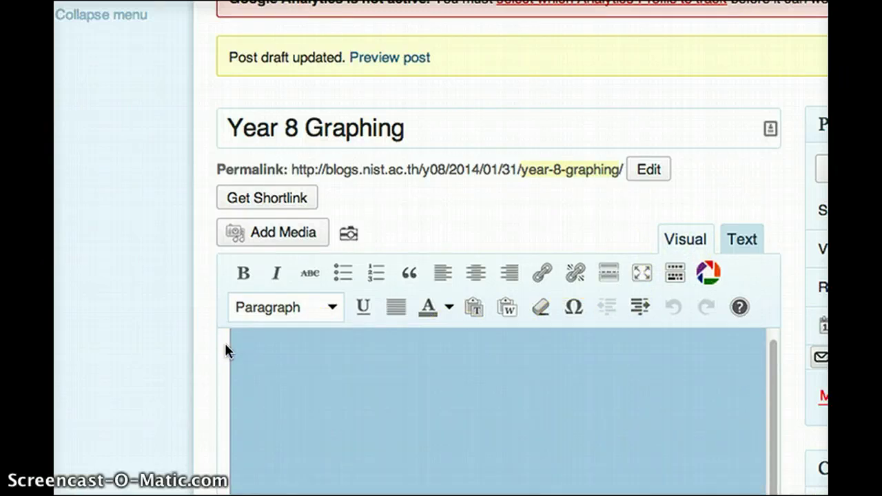
scroll(224, 342, down, 5)
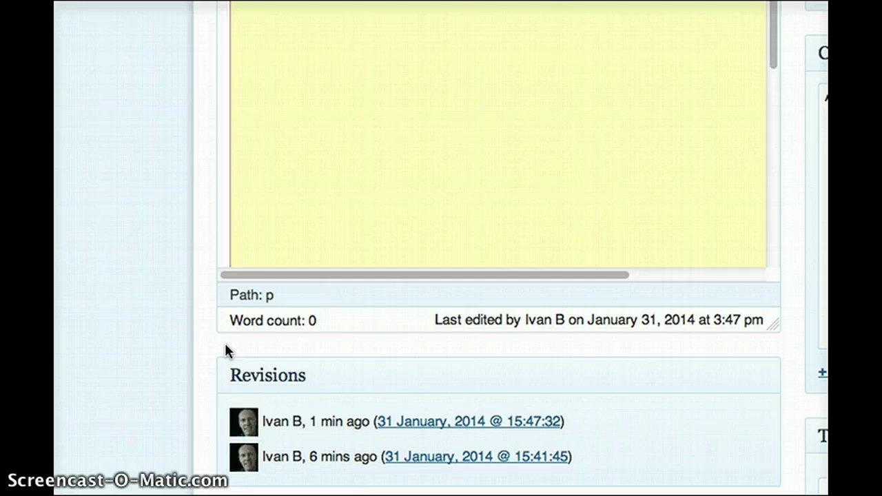
click(278, 271)
click(333, 224)
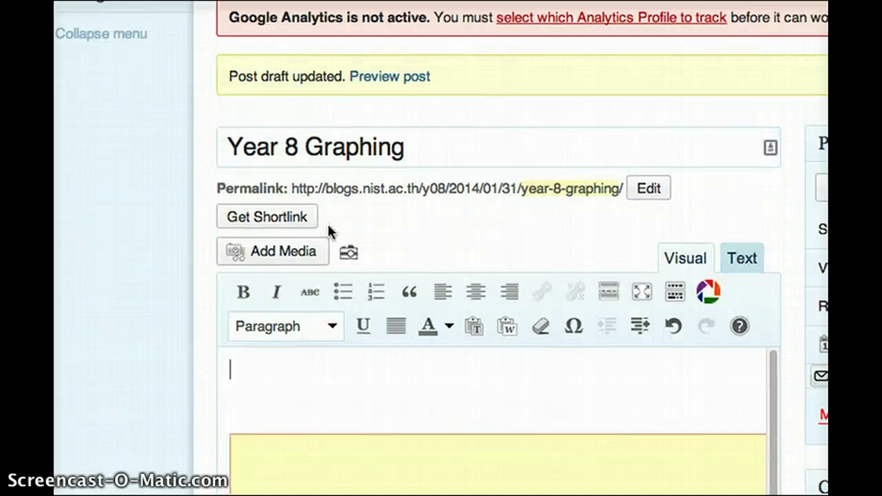
- Write "Yada yada yada...." above the embedded frame and, after some blank lines, add the text "Link to report"
click(283, 375)
text(Yada yada yada)
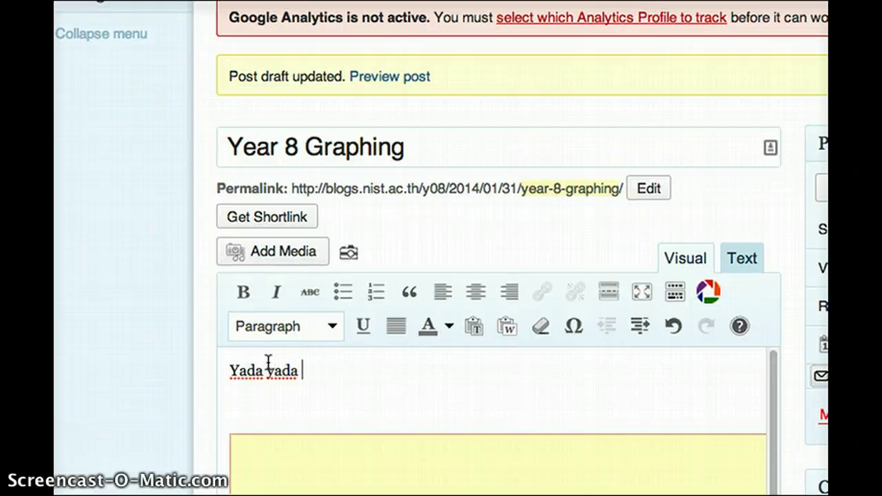
text(...)
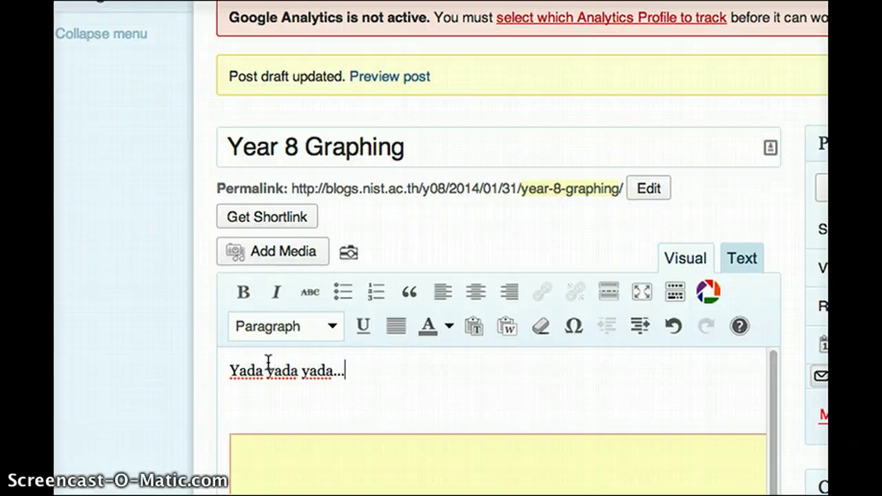
key(Return)
key(Return)
key(Return)
text(L)
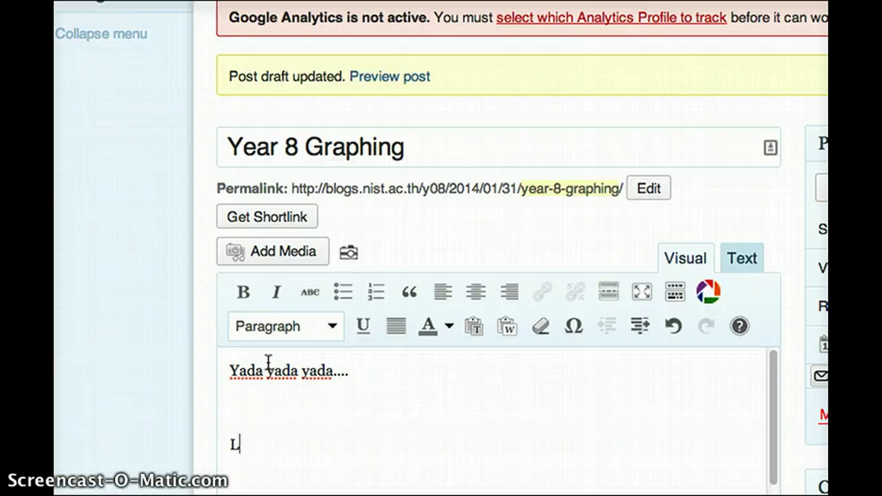
text(ink to report)
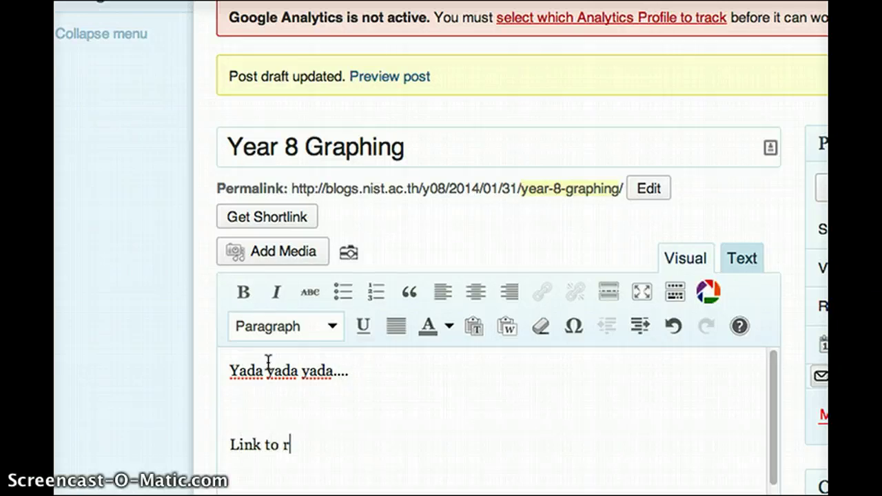